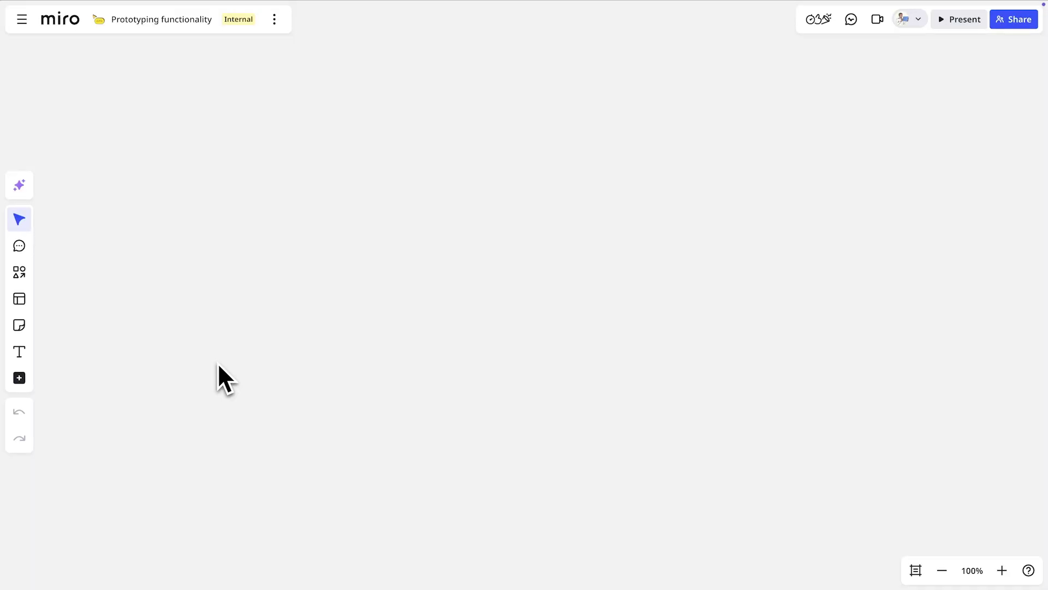
Show Miro's full tools list with formats like Diagram, Doc, Slides, Tables and Timeline.
{"action": "left_click", "coordinate": [19, 378]}
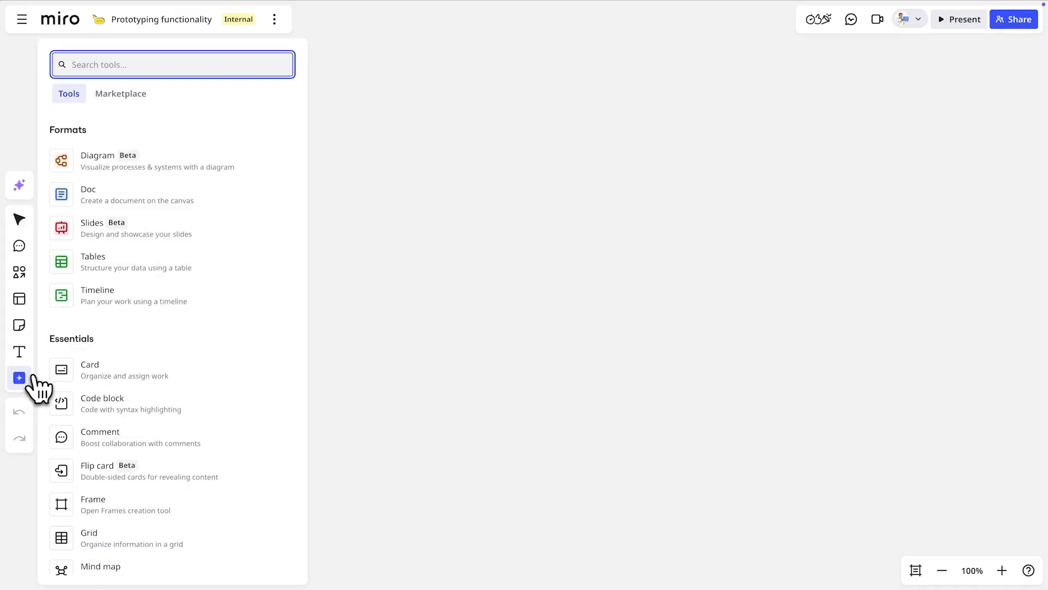
Find the Prototyping (Beta) tool and place a blank mobile screen, Screen 6, on the board.
{"action": "type", "text": "Prototyping"}
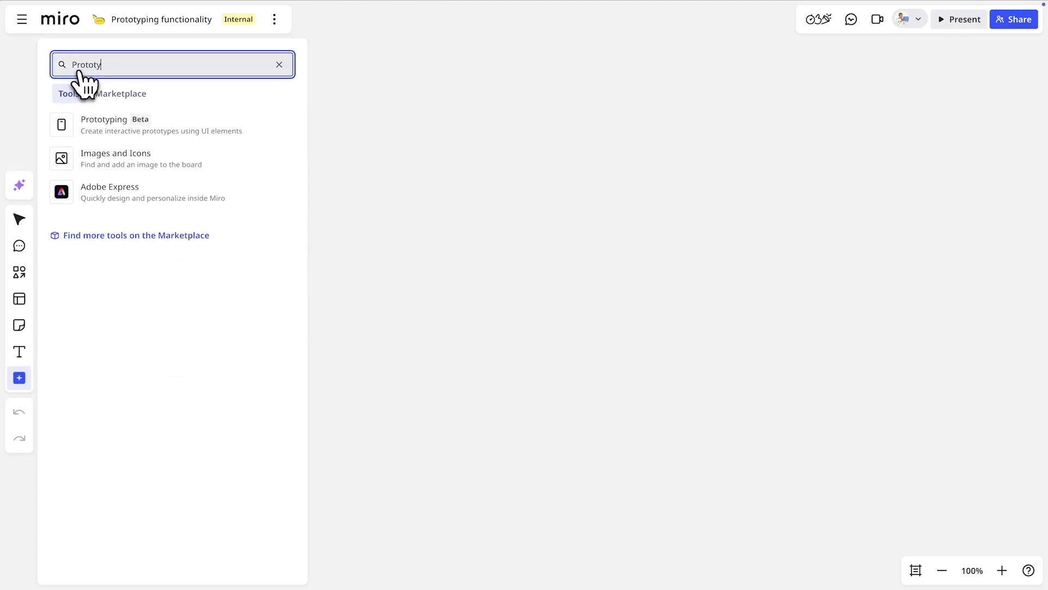
{"action": "left_click", "coordinate": [83, 121]}
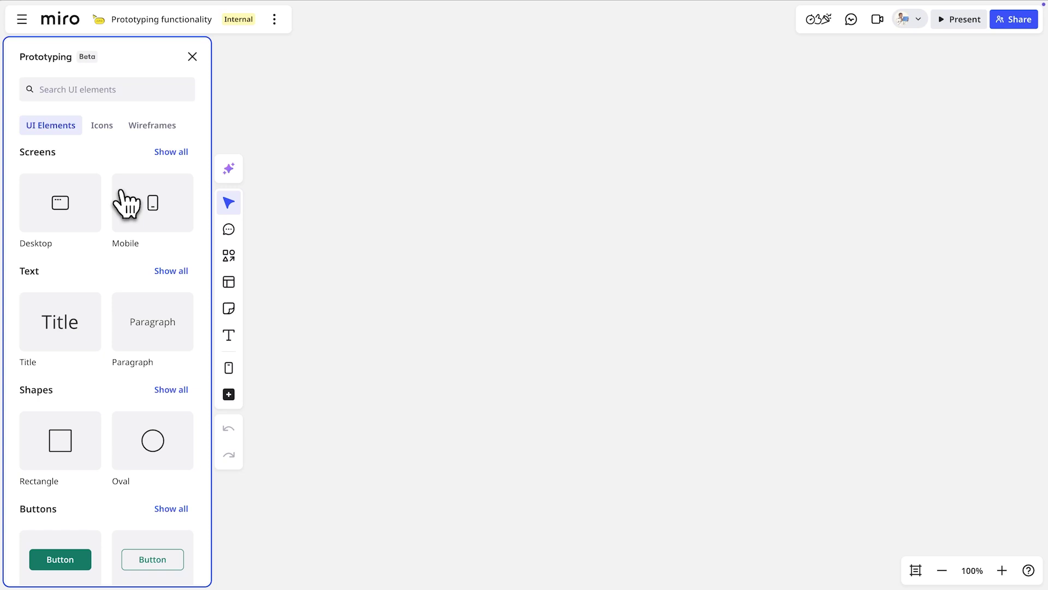
{"action": "left_click_drag", "start_coordinate": [127, 203], "coordinate": [568, 311]}
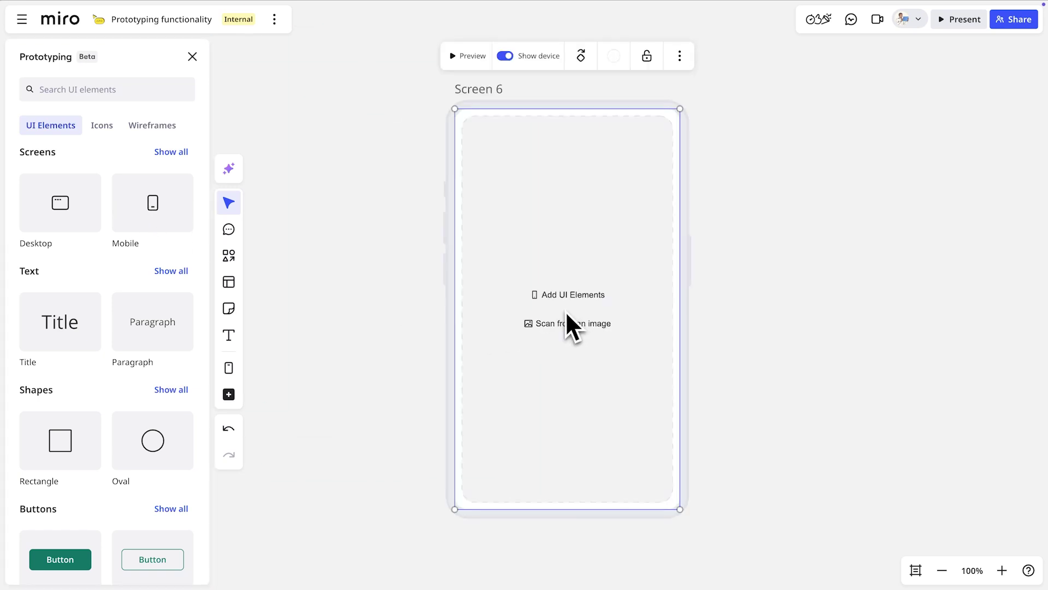
Fill a mobile screen with a title, image rectangle, subheader, paragraph, input field and button.
{"action": "left_click_drag", "start_coordinate": [60, 556], "coordinate": [571, 419]}
{"action": "scroll", "coordinate": [136, 491], "scroll_direction": "down", "scroll_amount": 3}
{"action": "left_click_drag", "start_coordinate": [152, 416], "coordinate": [568, 382]}
{"action": "left_click_drag", "start_coordinate": [60, 180], "coordinate": [570, 151]}
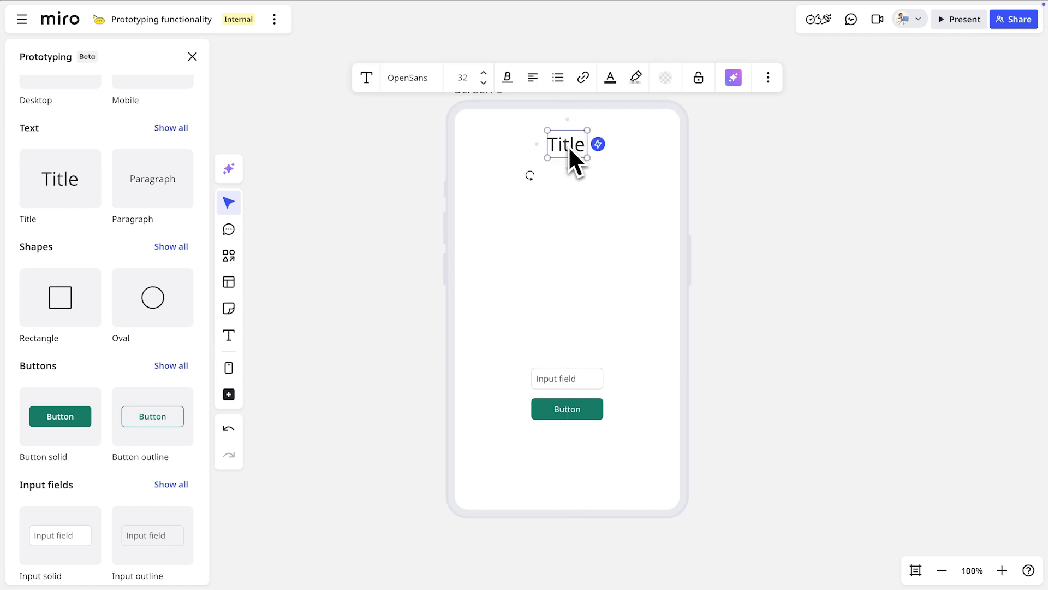
{"action": "left_click_drag", "start_coordinate": [60, 297], "coordinate": [571, 218]}
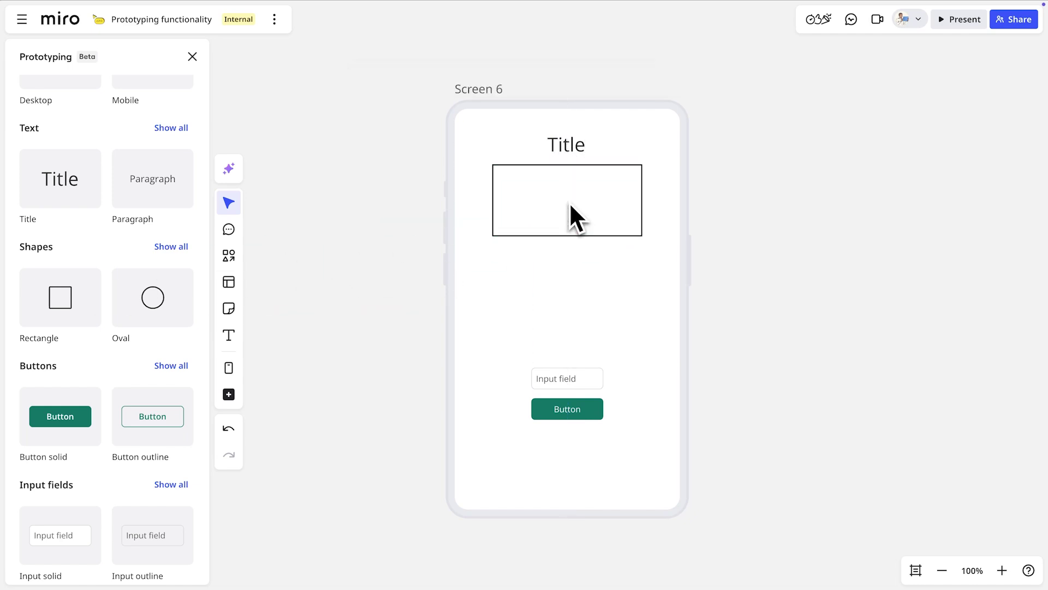
{"action": "left_click", "coordinate": [183, 130]}
{"action": "left_click_drag", "start_coordinate": [152, 259], "coordinate": [567, 269]}
{"action": "left_click_drag", "start_coordinate": [153, 180], "coordinate": [568, 320]}
Stretch the image rectangle into a square, move the input and button lower, and fill the button black.
{"action": "left_click", "coordinate": [571, 235]}
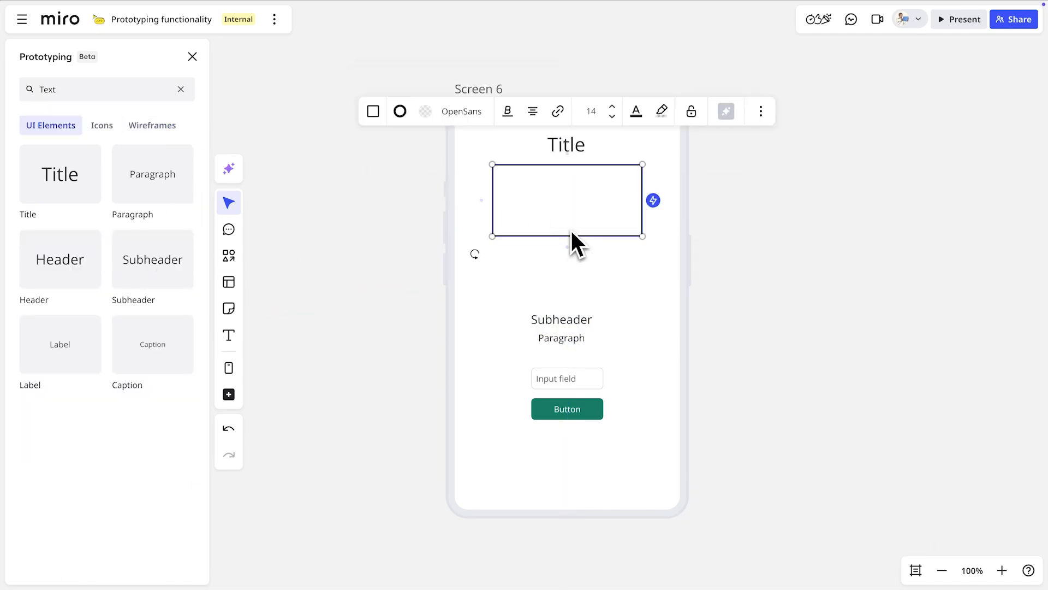
{"action": "left_click_drag", "start_coordinate": [571, 234], "coordinate": [570, 308]}
{"action": "left_click", "coordinate": [575, 411]}
{"action": "left_click_drag", "start_coordinate": [575, 411], "coordinate": [622, 451]}
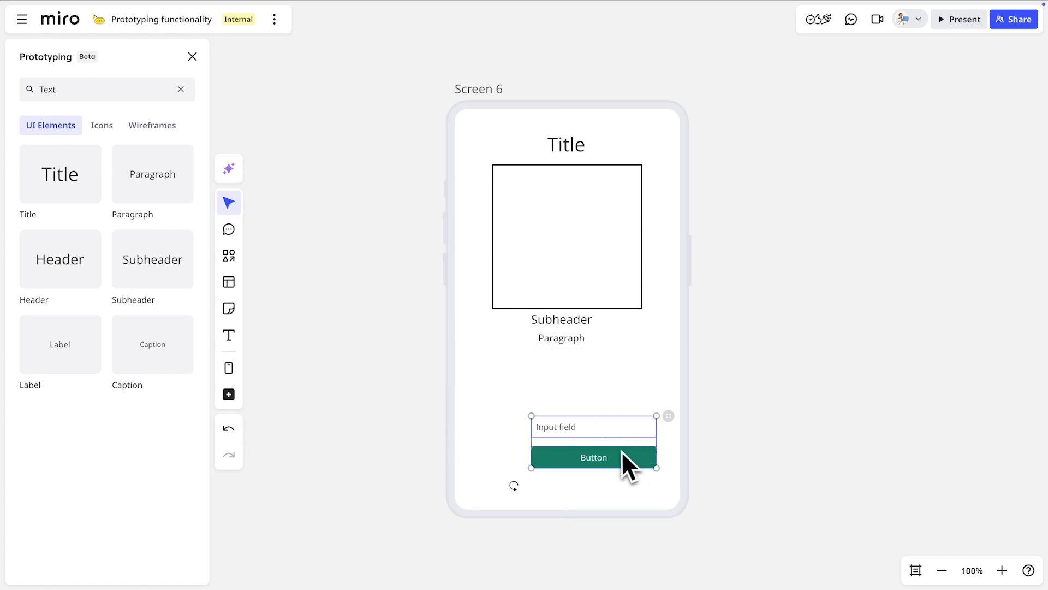
{"action": "left_click", "coordinate": [485, 453]}
{"action": "left_click", "coordinate": [476, 393]}
{"action": "left_click", "coordinate": [463, 227]}
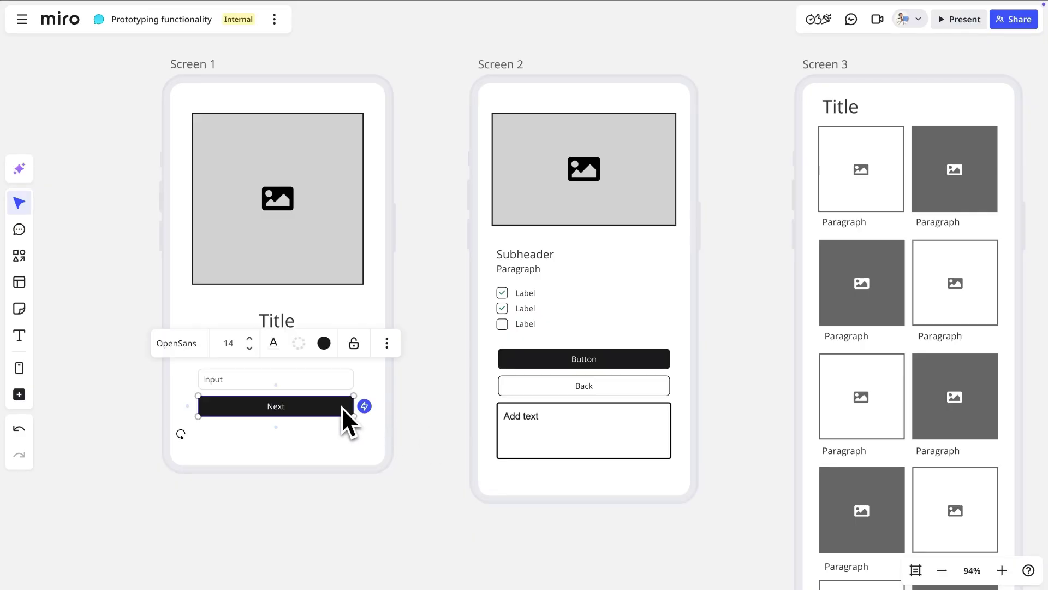
Connect Screen 1's Next button to Screen 2, then select Screen 1.
{"action": "left_click_drag", "start_coordinate": [354, 406], "coordinate": [478, 290]}
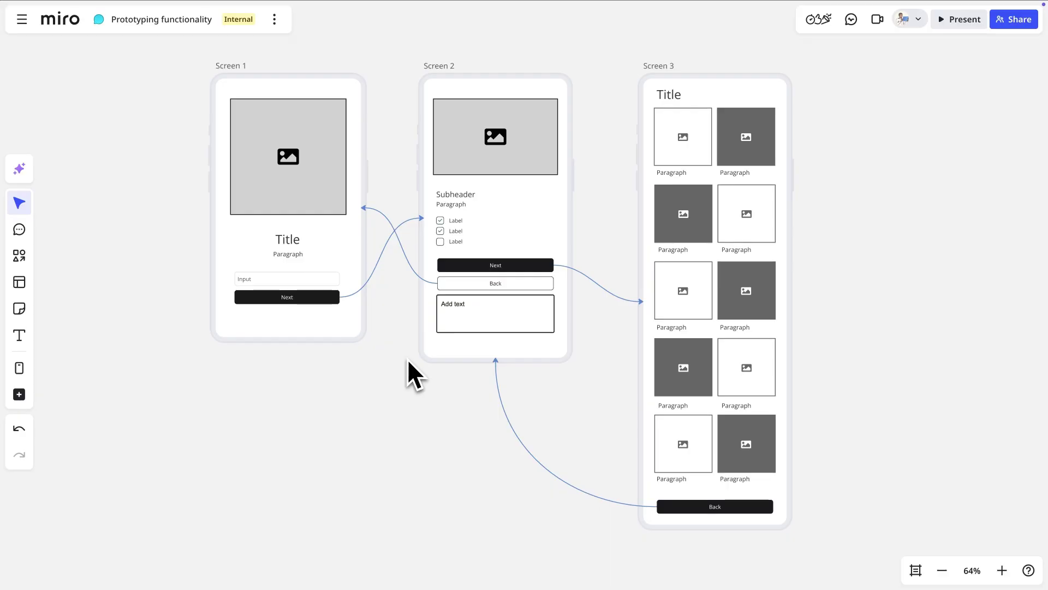
{"action": "left_click", "coordinate": [332, 336]}
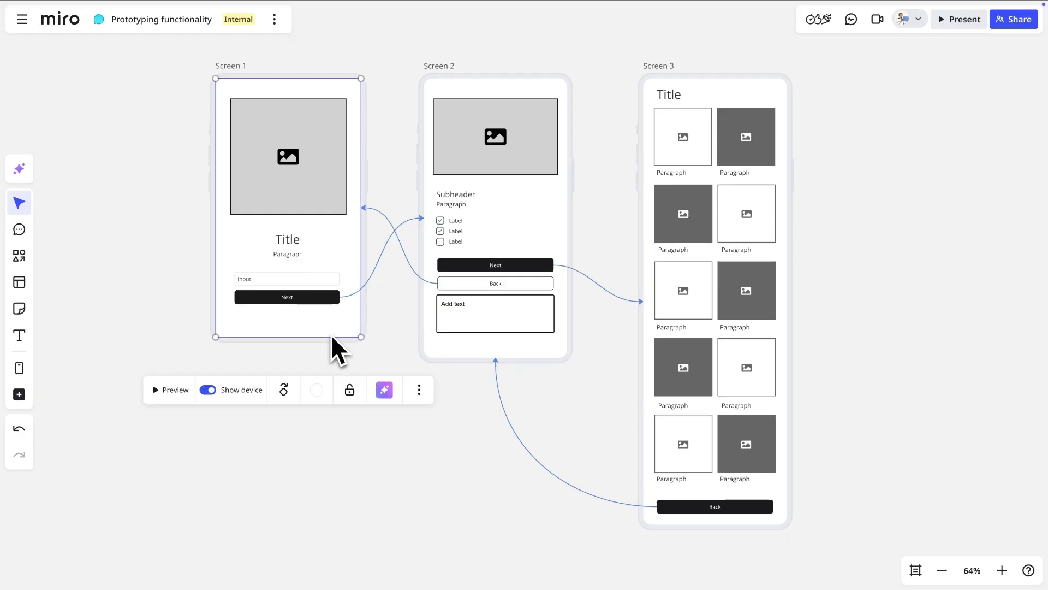
Preview the prototype, following Next to Screens 2 and 3, then Back to Screen 1.
{"action": "left_click", "coordinate": [190, 396]}
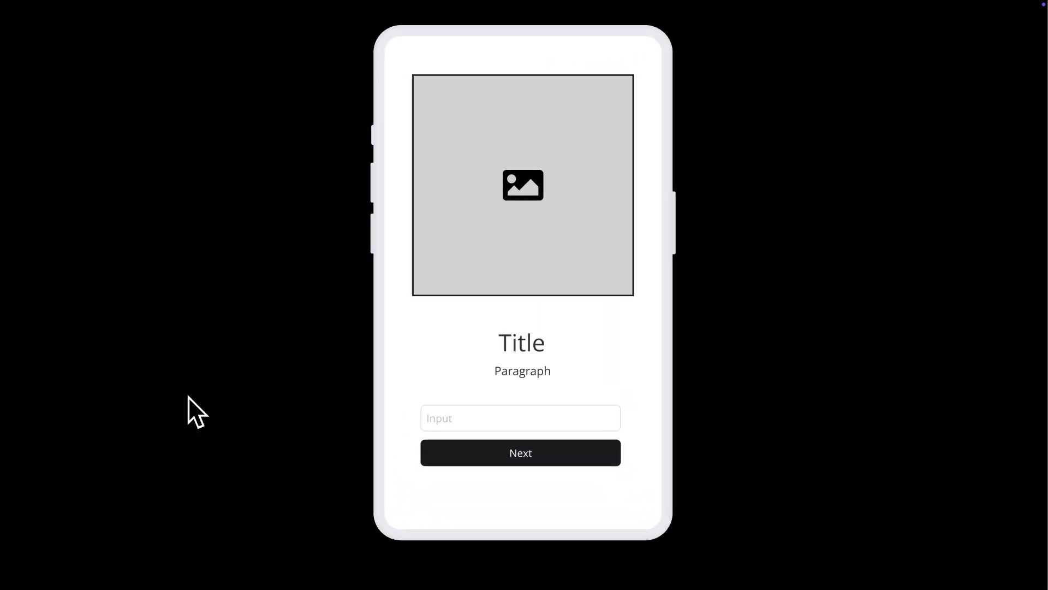
{"action": "left_click", "coordinate": [535, 451]}
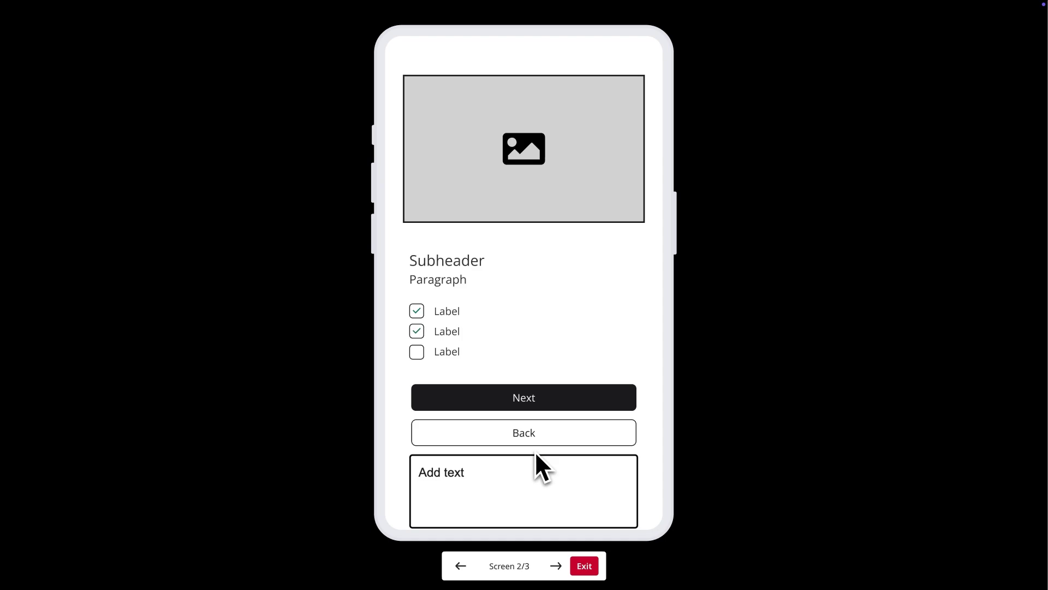
{"action": "left_click", "coordinate": [537, 405]}
{"action": "scroll", "coordinate": [536, 404], "scroll_direction": "down", "scroll_amount": 10}
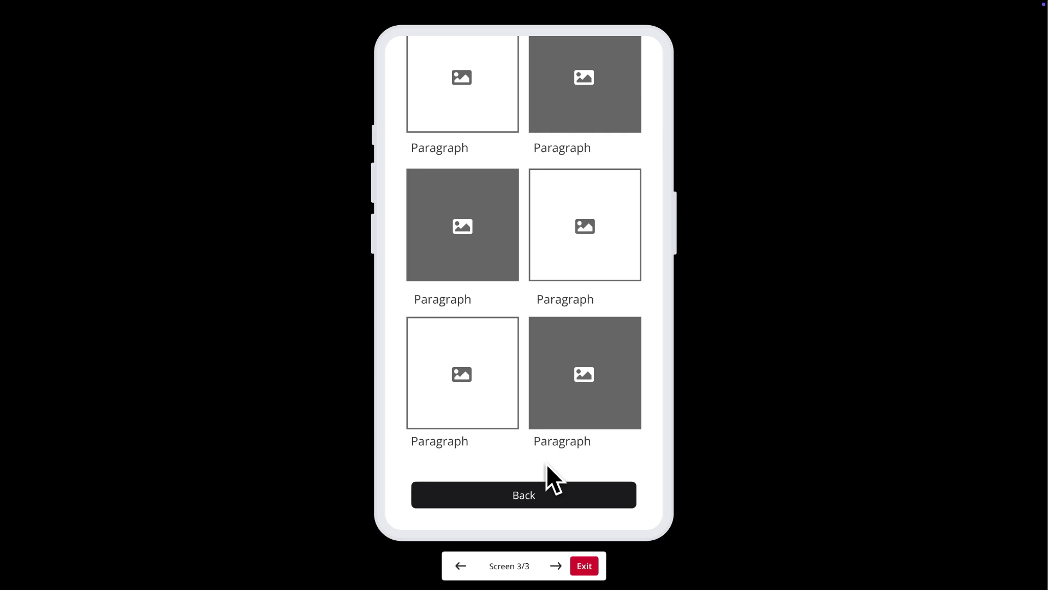
{"action": "left_click", "coordinate": [549, 494]}
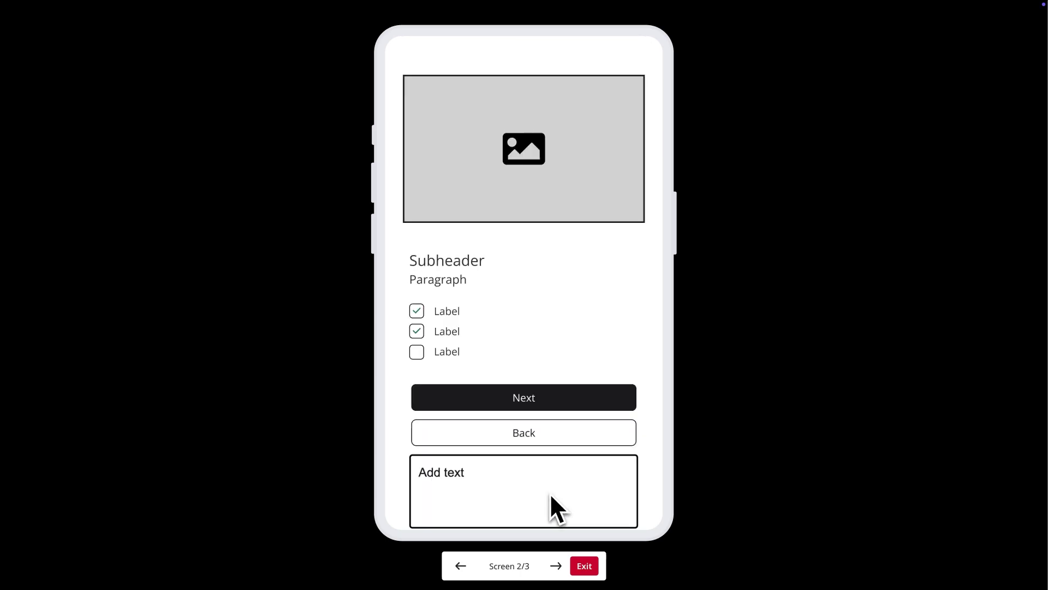
{"action": "left_click", "coordinate": [542, 438]}
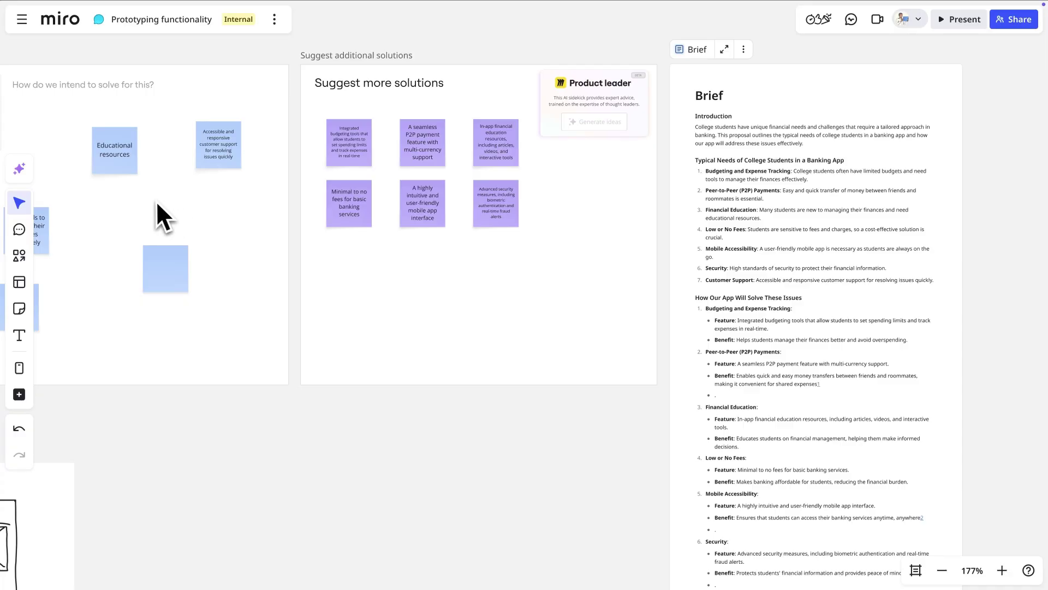
Start an AI-generated prototype set to Mobile with a Multi screen flow.
{"action": "left_click", "coordinate": [21, 169]}
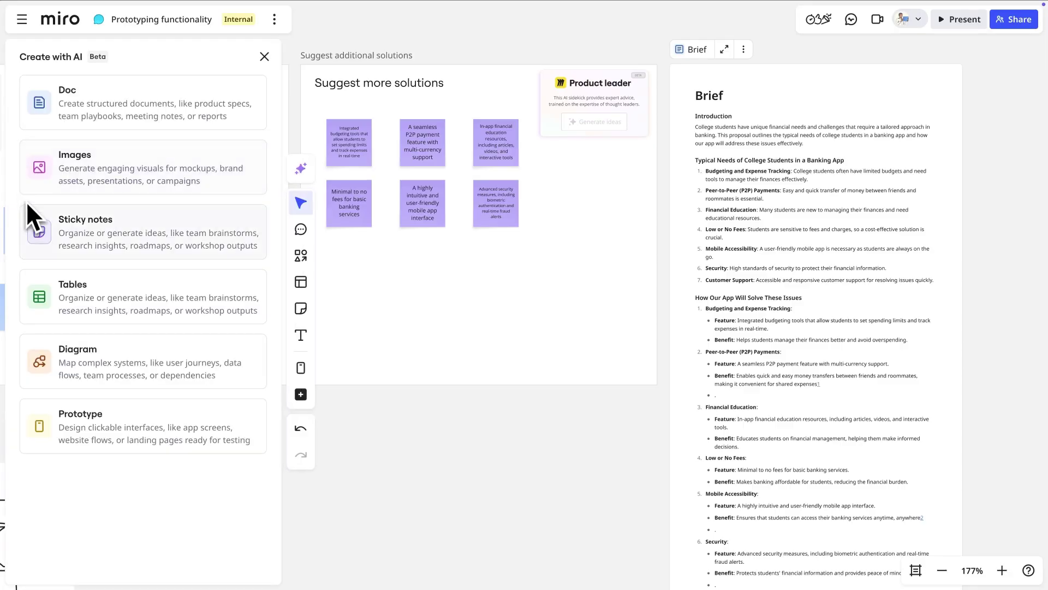
{"action": "left_click", "coordinate": [94, 439]}
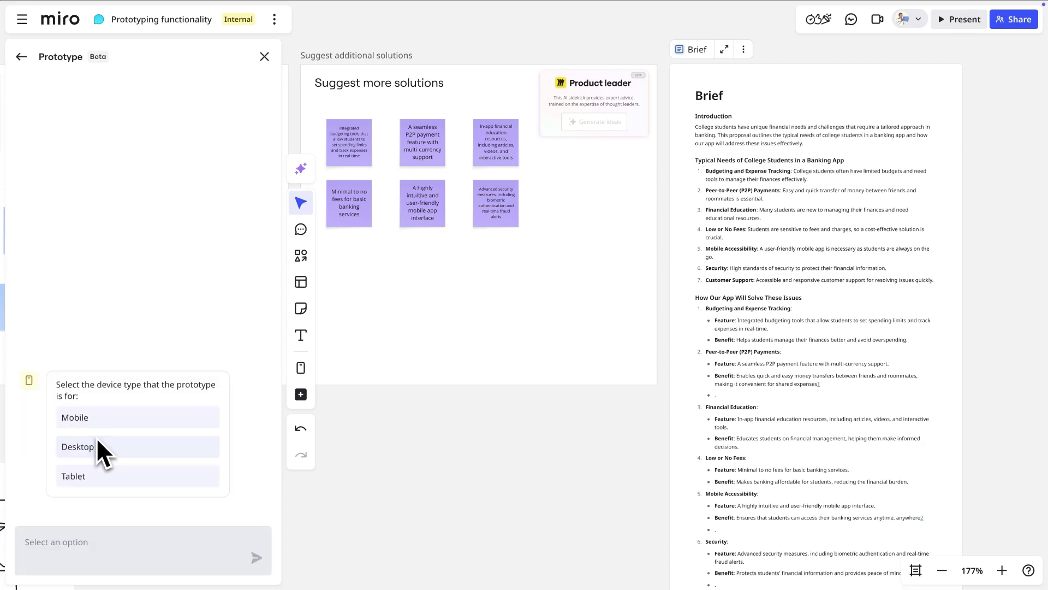
{"action": "left_click", "coordinate": [110, 422]}
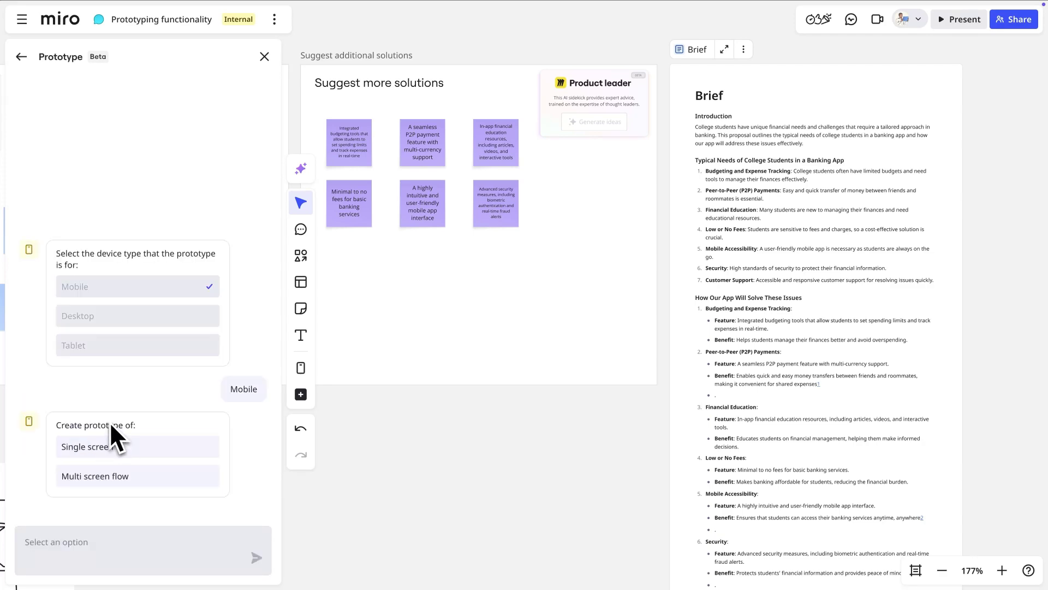
{"action": "left_click", "coordinate": [132, 480]}
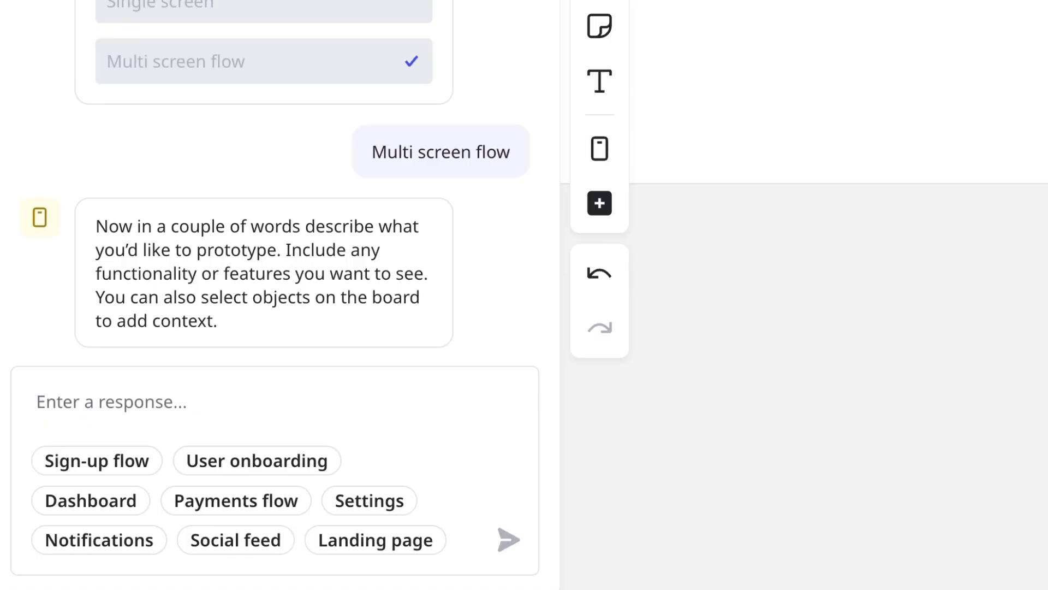
Submit the brief 'Design an engaging onboarding process for a banking app'.
{"action": "left_click", "coordinate": [145, 401]}
{"action": "type", "text": "Design"}
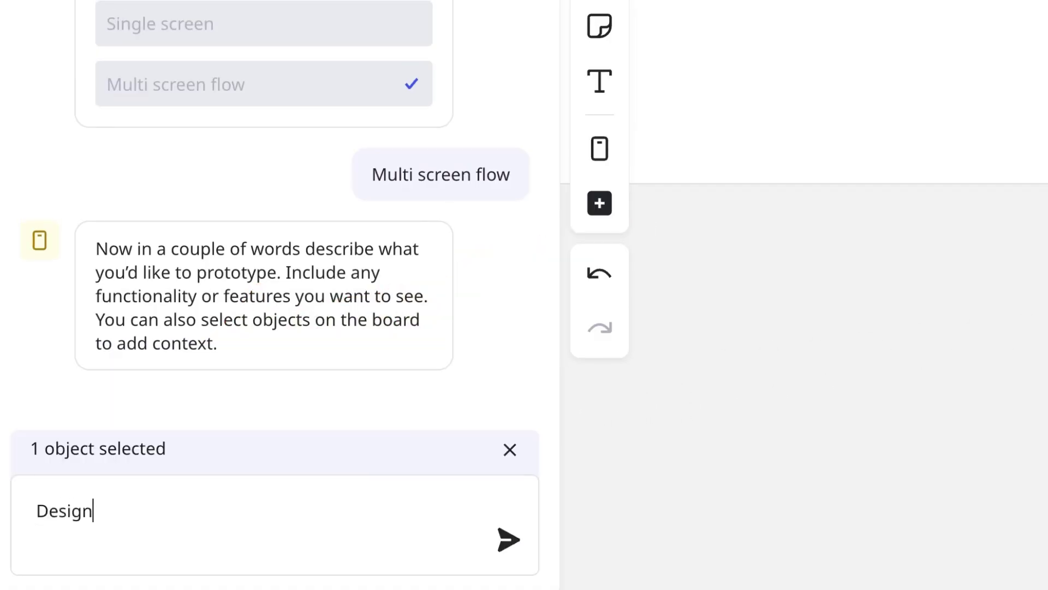
{"action": "type", "text": " an engaging onboarding process for a banking app built for college students"}
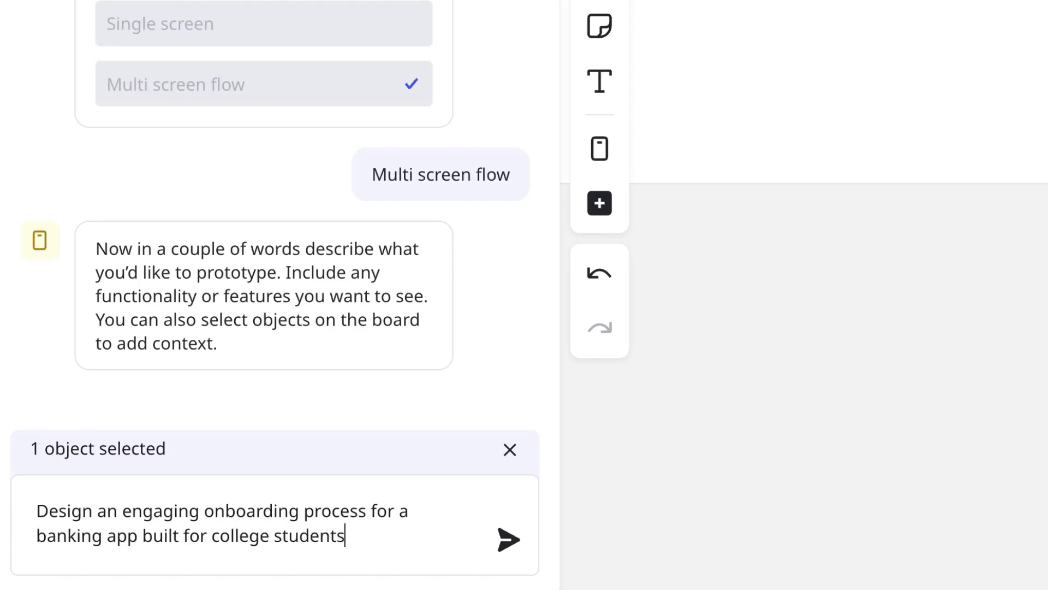
{"action": "left_click", "coordinate": [516, 551]}
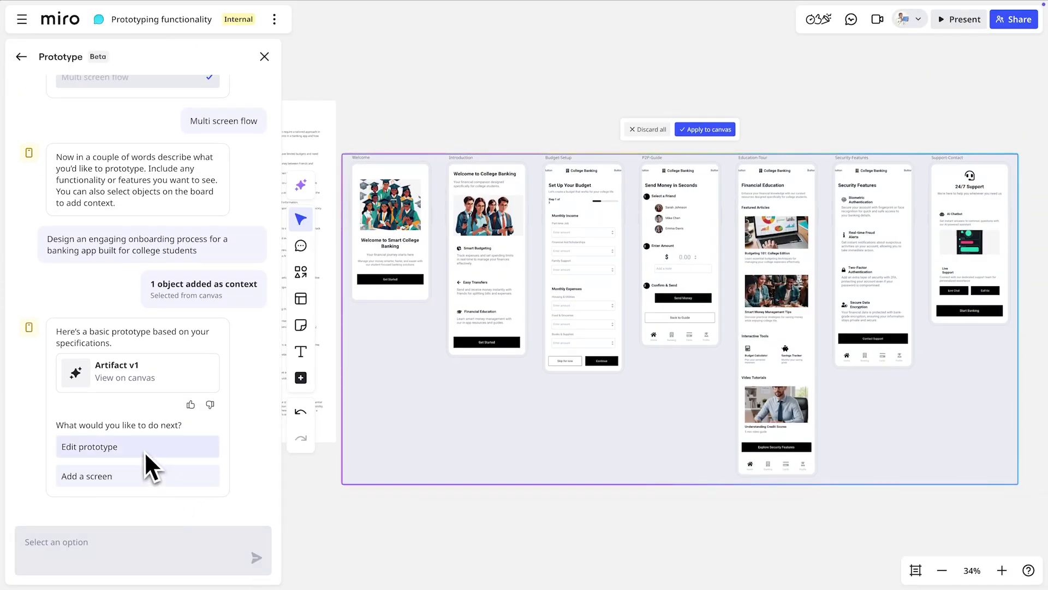
Ask for 'Add more images' on the send-money screen of the generated prototype.
{"action": "left_click", "coordinate": [144, 450]}
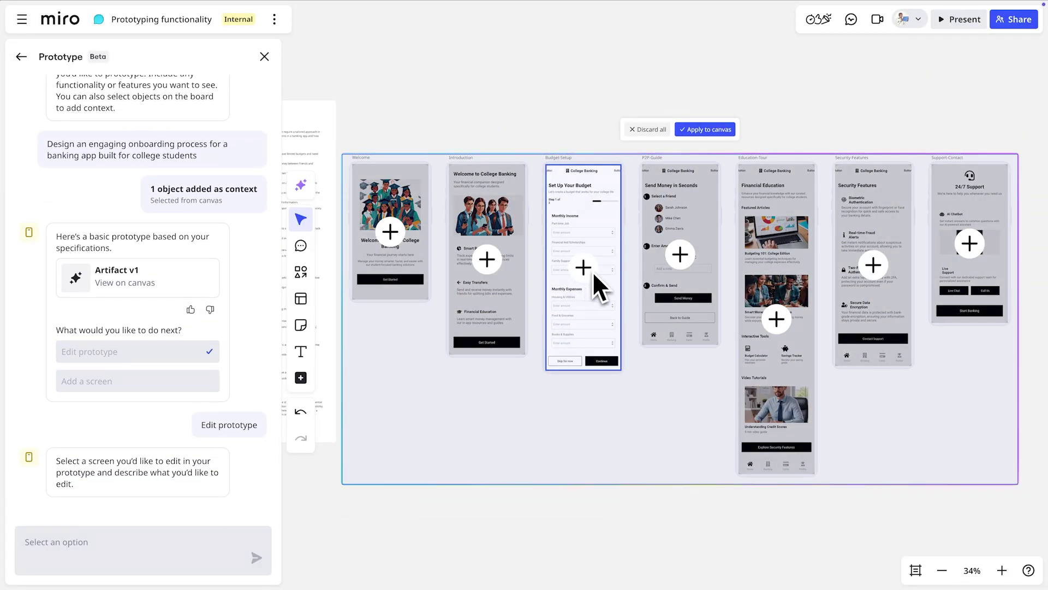
{"action": "left_click", "coordinate": [680, 257]}
{"action": "left_click", "coordinate": [108, 540]}
{"action": "type", "text": "A"}
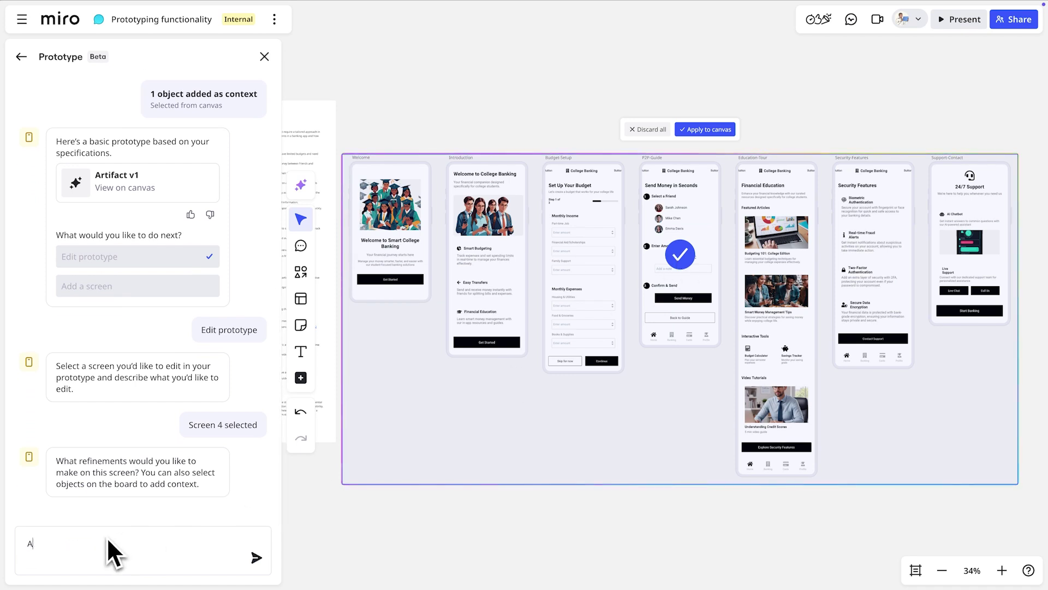
{"action": "type", "text": "dd more images"}
{"action": "key", "text": "Return"}
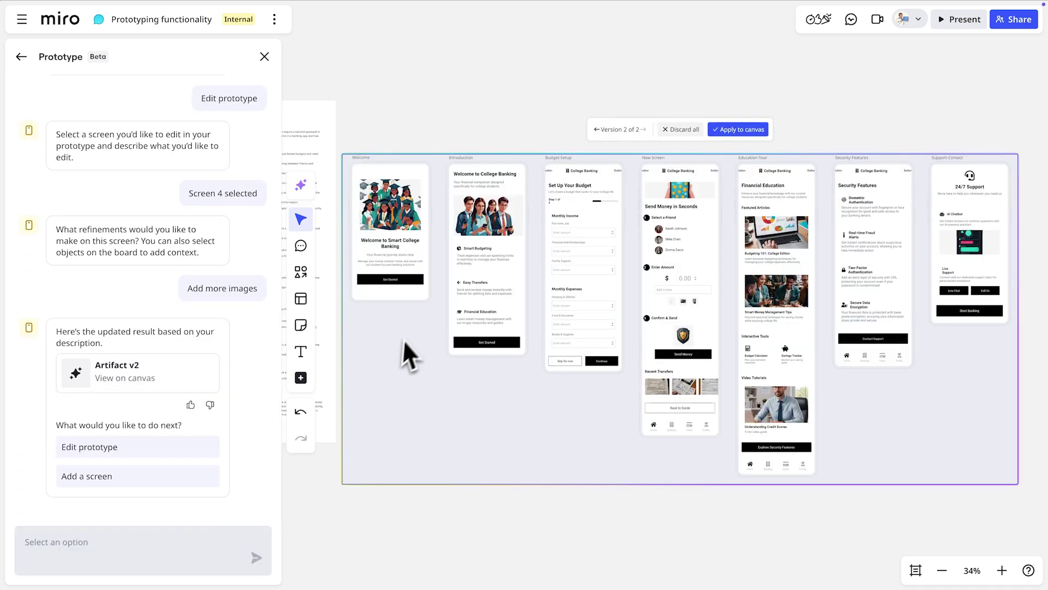
Compare the send-money screen versions, keep the image-rich one and apply the prototype to the board.
{"action": "left_click", "coordinate": [596, 131]}
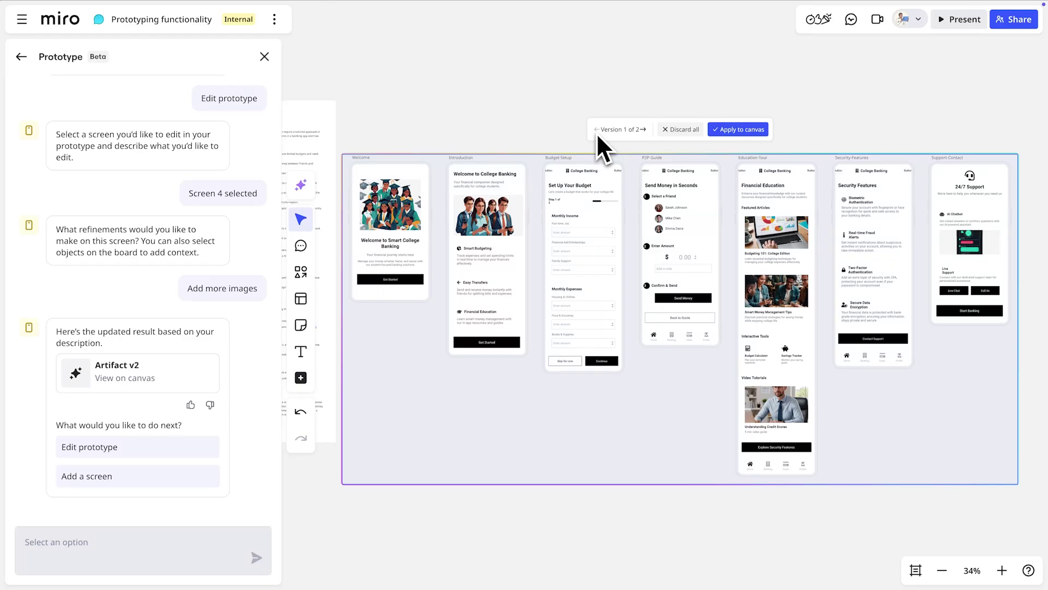
{"action": "left_click", "coordinate": [643, 130]}
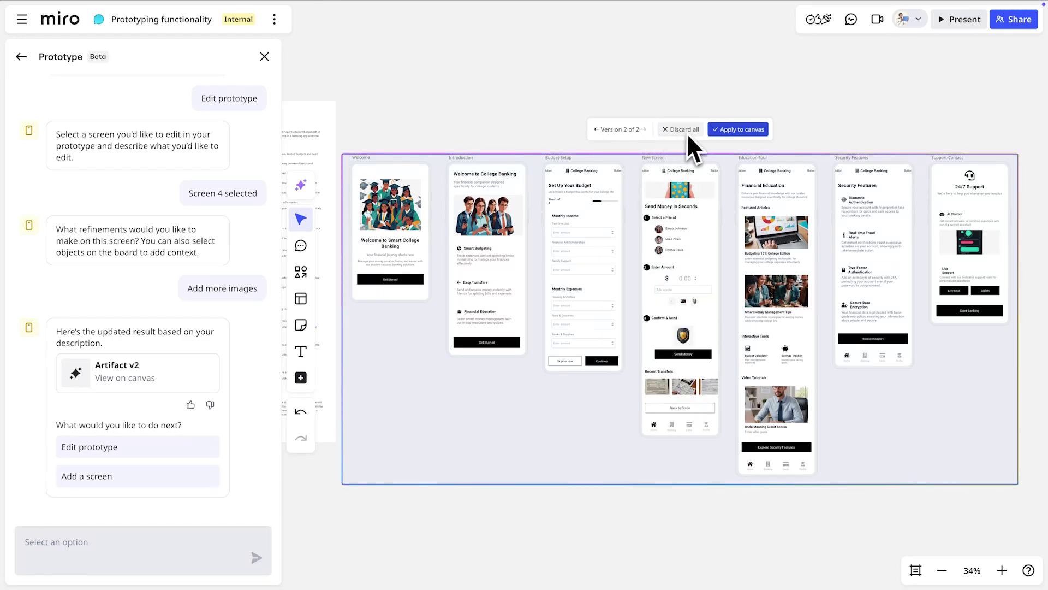
{"action": "left_click", "coordinate": [737, 131]}
{"action": "left_click", "coordinate": [734, 133]}
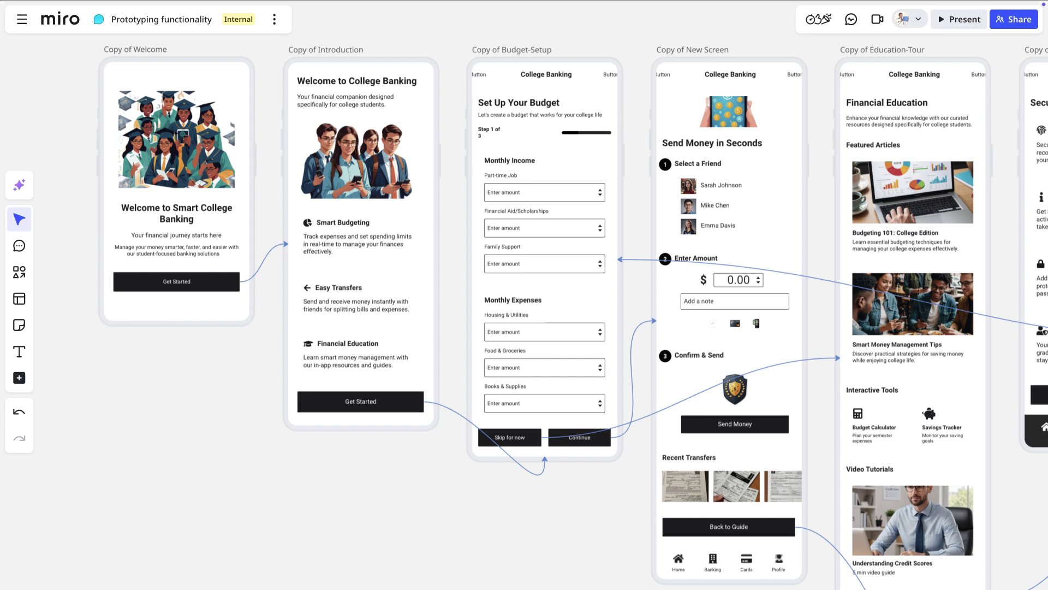
Select the Introduction screen's Get Started button and show its colour and opacity options.
{"action": "left_click", "coordinate": [411, 409]}
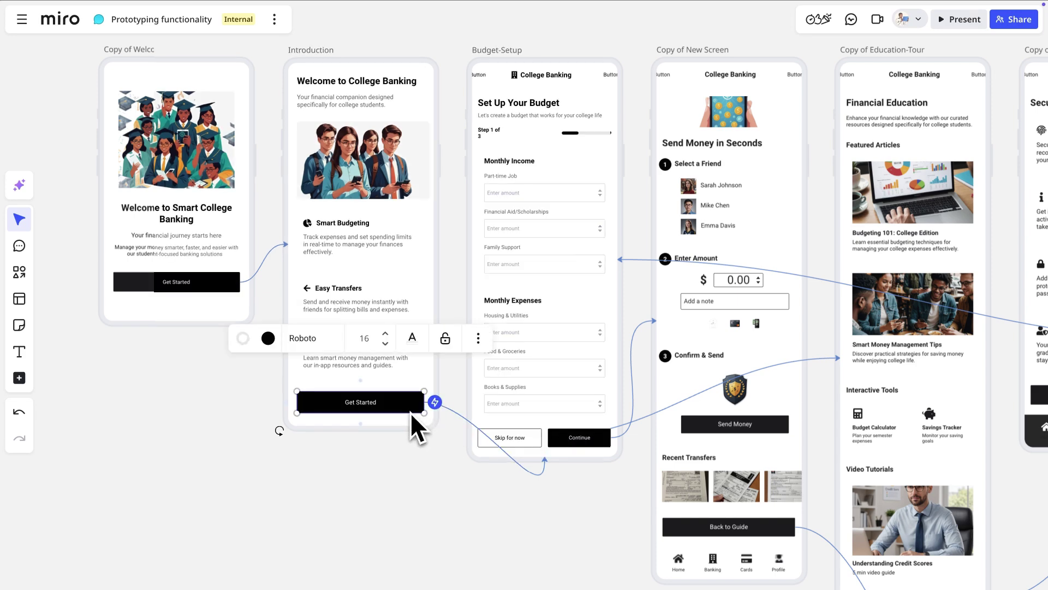
{"action": "left_click", "coordinate": [271, 344]}
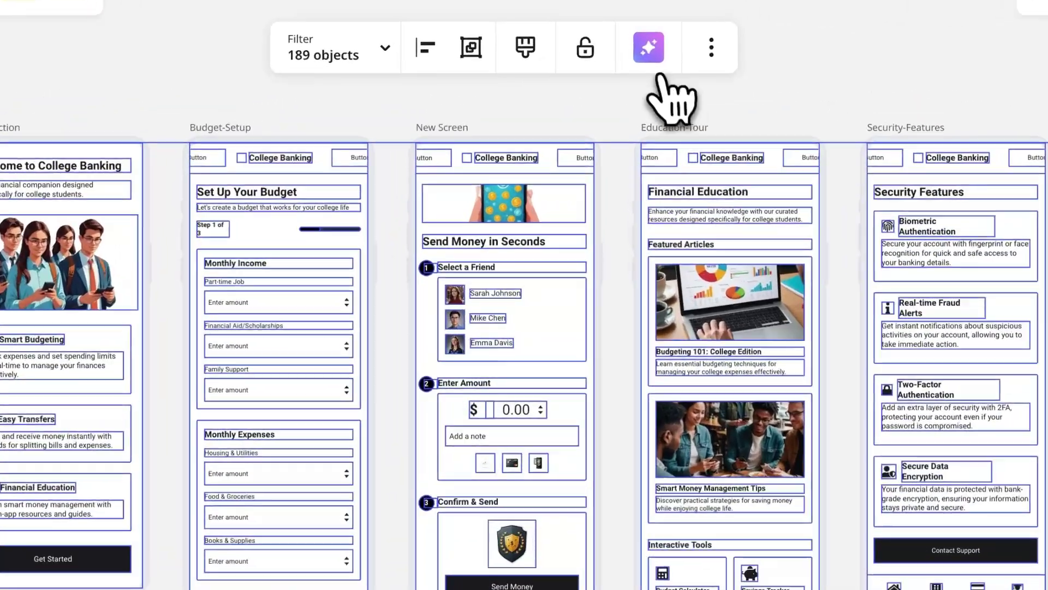
Restyle the selected banking screens with the style imported from Brand Image 6.png.
{"action": "left_click", "coordinate": [652, 57]}
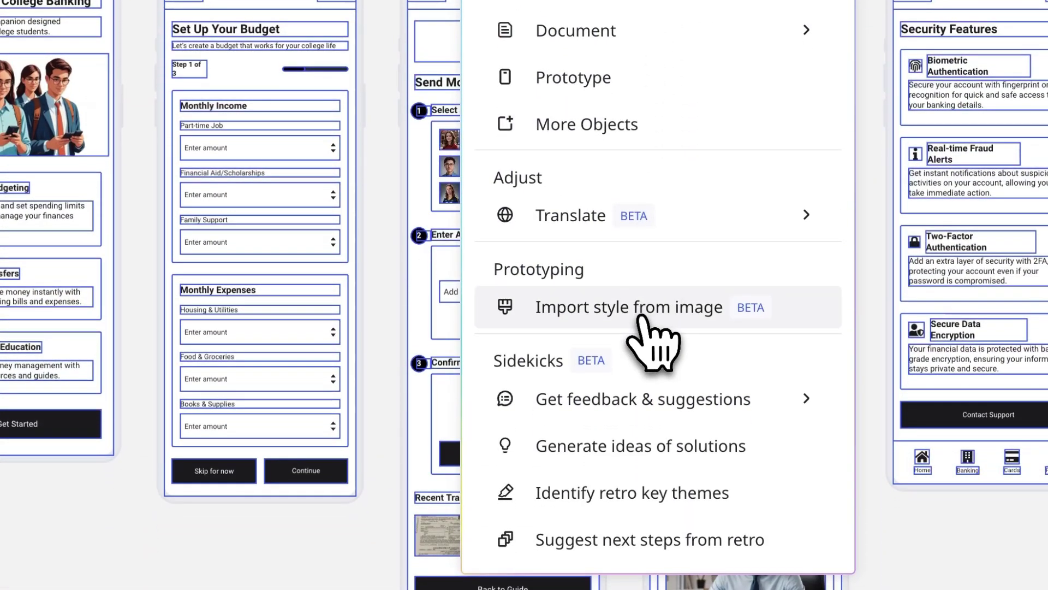
{"action": "left_click", "coordinate": [641, 320]}
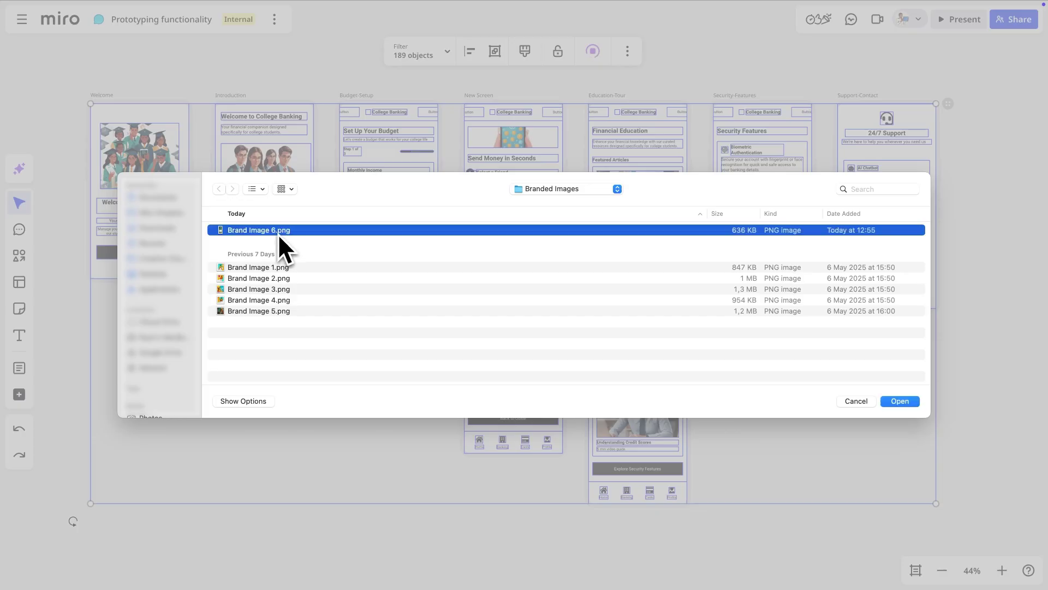
{"action": "key", "text": "space"}
{"action": "left_click", "coordinate": [898, 401]}
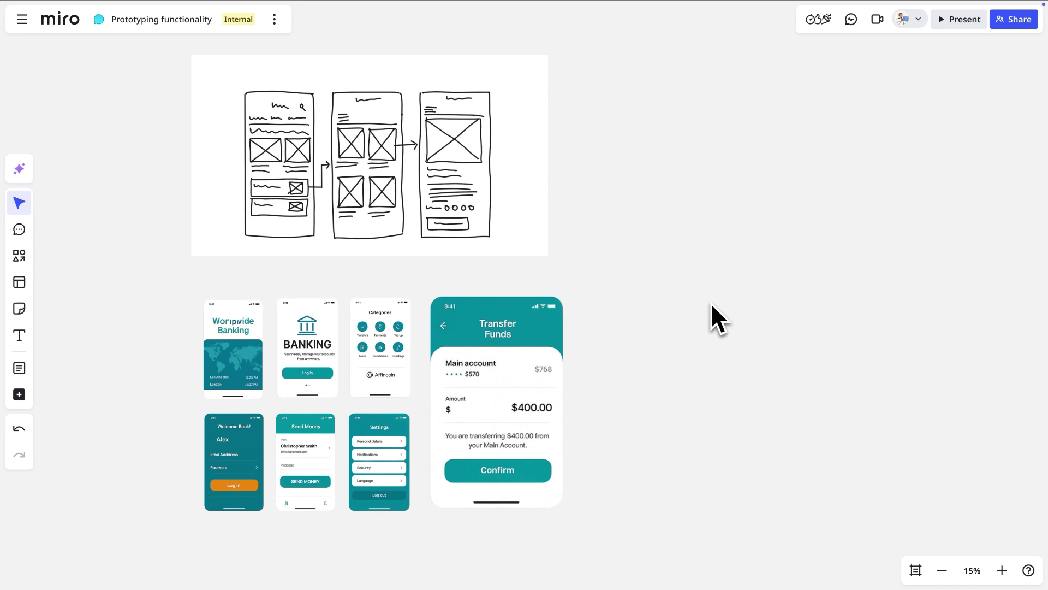
Convert the Transfer Funds screenshot into an editable Mobile prototype screen.
{"action": "left_click", "coordinate": [562, 315]}
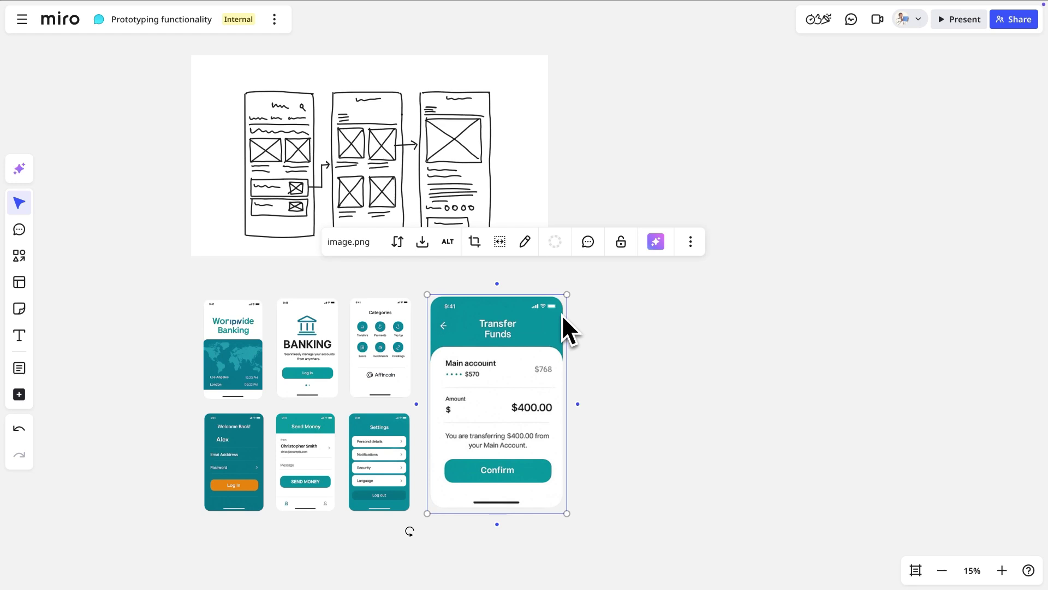
{"action": "left_click", "coordinate": [659, 245]}
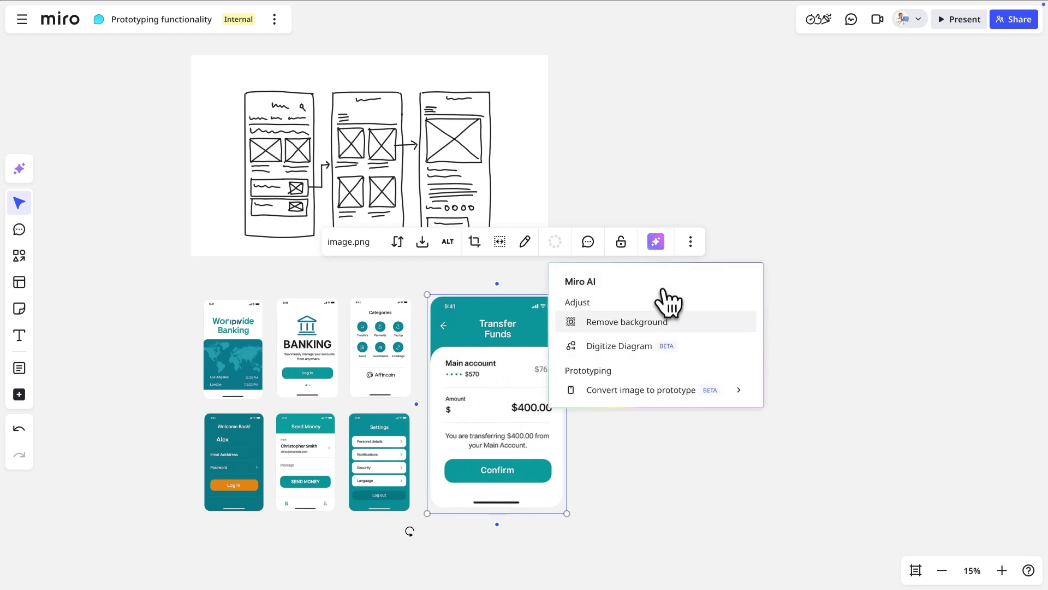
{"action": "mouse_move", "coordinate": [667, 394]}
{"action": "left_click", "coordinate": [815, 391]}
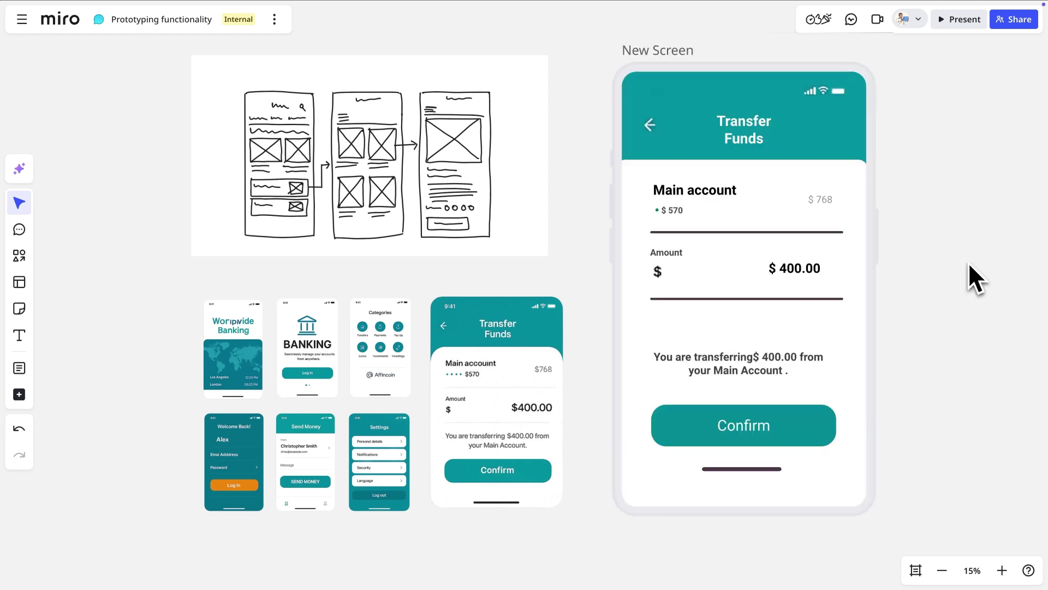
Rename 'Main account' to 'Current account' and give the Confirm button a black fill.
{"action": "double_click", "coordinate": [682, 192]}
{"action": "left_click_drag", "start_coordinate": [682, 192], "coordinate": [645, 191]}
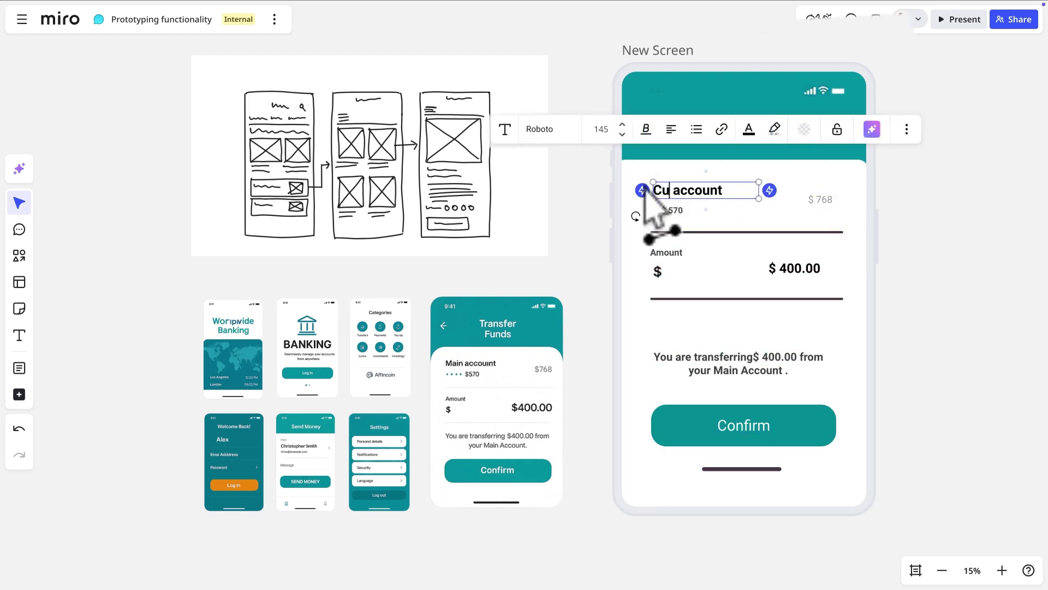
{"action": "left_click", "coordinate": [674, 428]}
{"action": "left_click", "coordinate": [792, 353]}
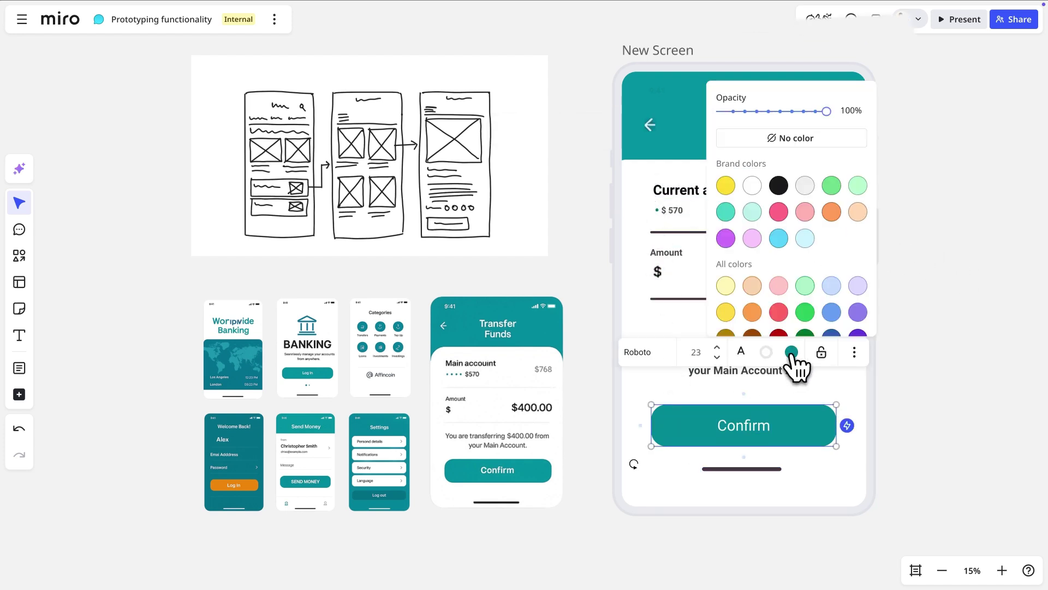
{"action": "left_click", "coordinate": [779, 186]}
{"action": "key", "text": "Escape"}
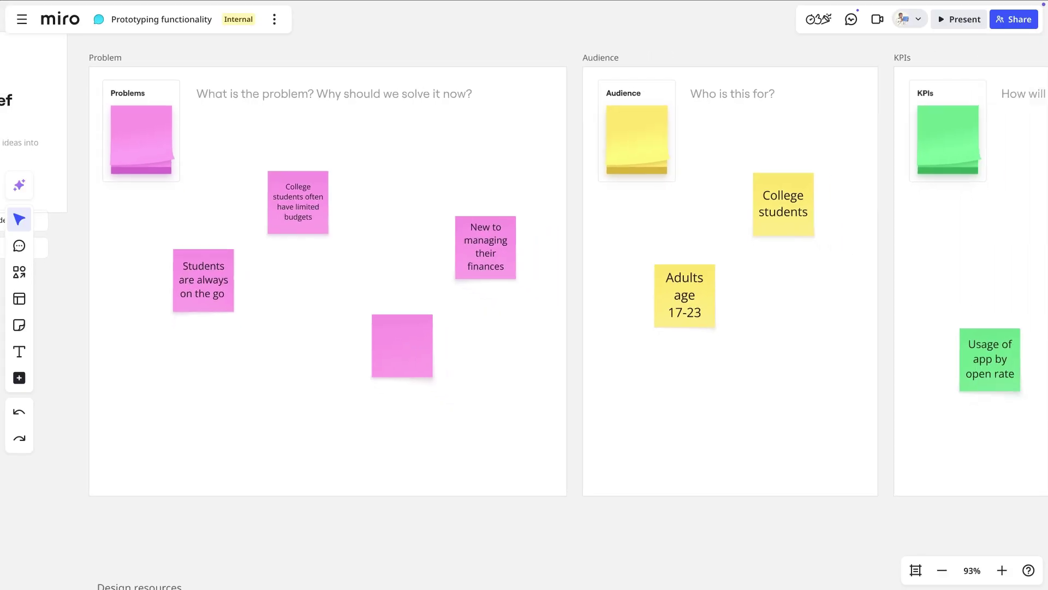
{"action": "scroll", "coordinate": [83, 84], "scroll_direction": "down", "scroll_amount": 10}
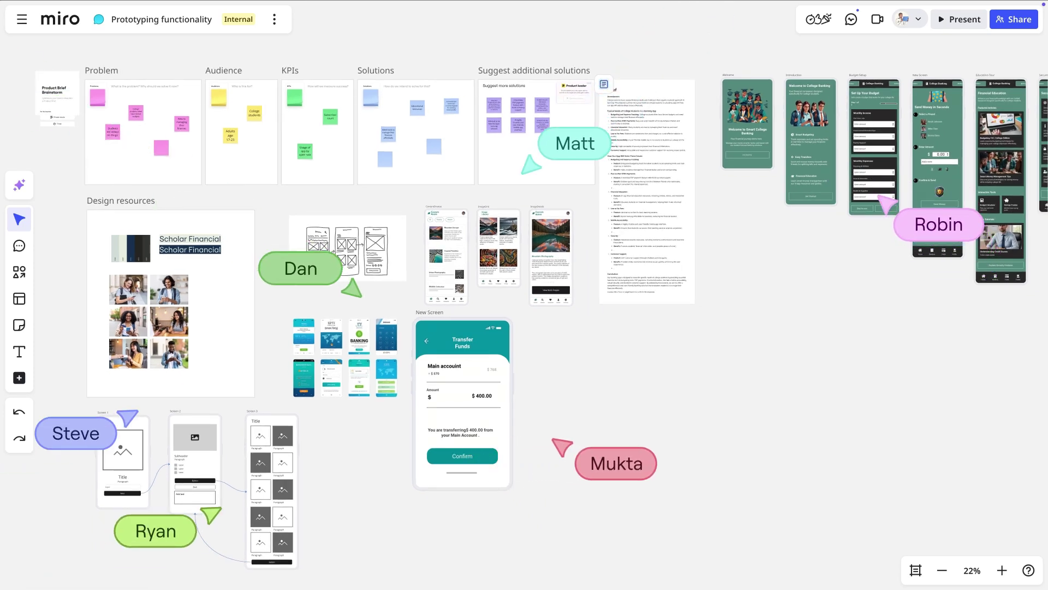
{"action": "scroll", "coordinate": [524, 295], "scroll_direction": "right", "scroll_amount": 5}
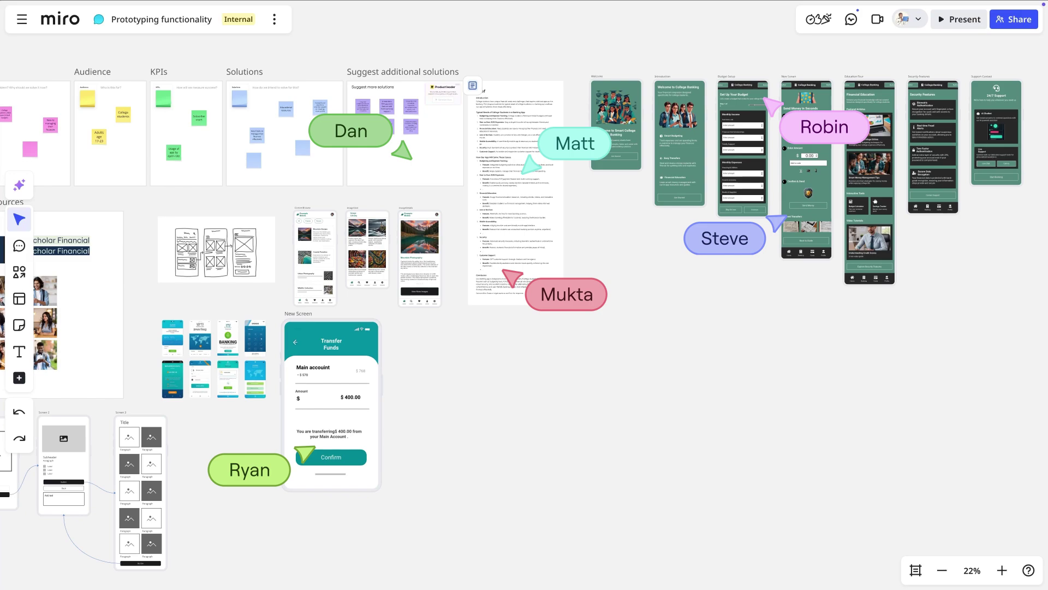
{"action": "scroll", "coordinate": [218, 292], "scroll_direction": "up", "scroll_amount": 5}
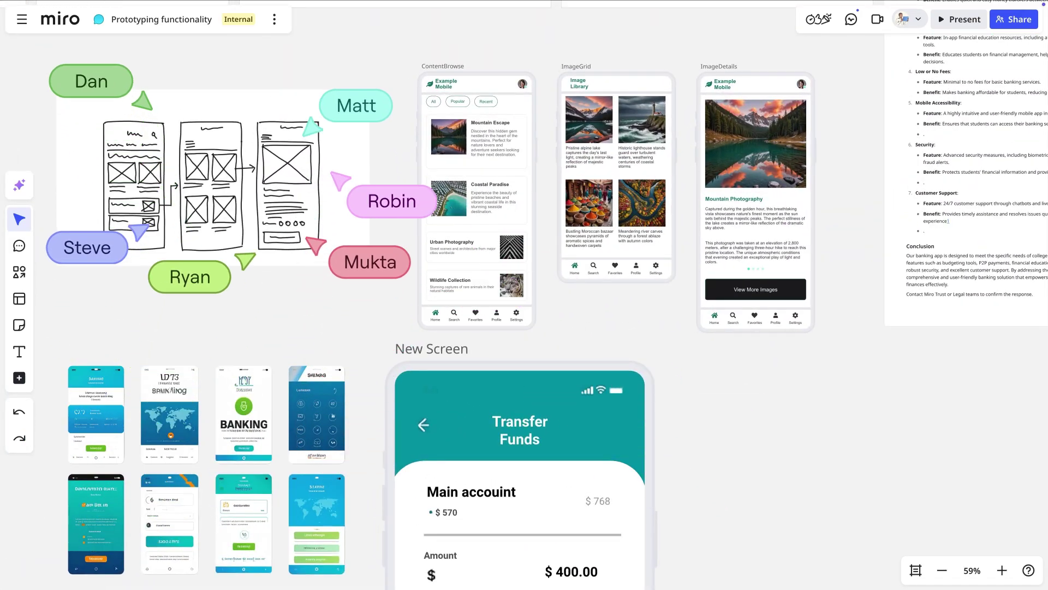